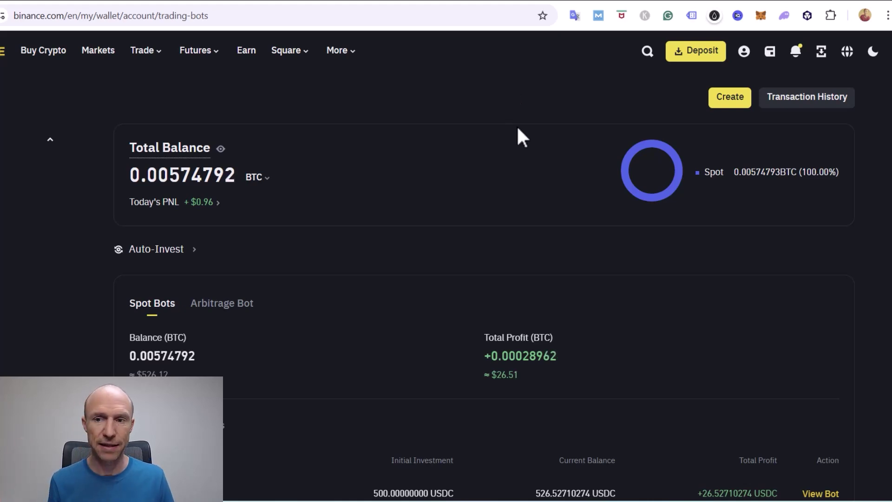
{"action": "scroll", "coordinate": [534, 122], "scroll_direction": "down", "scroll_amount": 1}
{"action": "scroll", "coordinate": [537, 134], "scroll_direction": "down", "scroll_amount": 3}
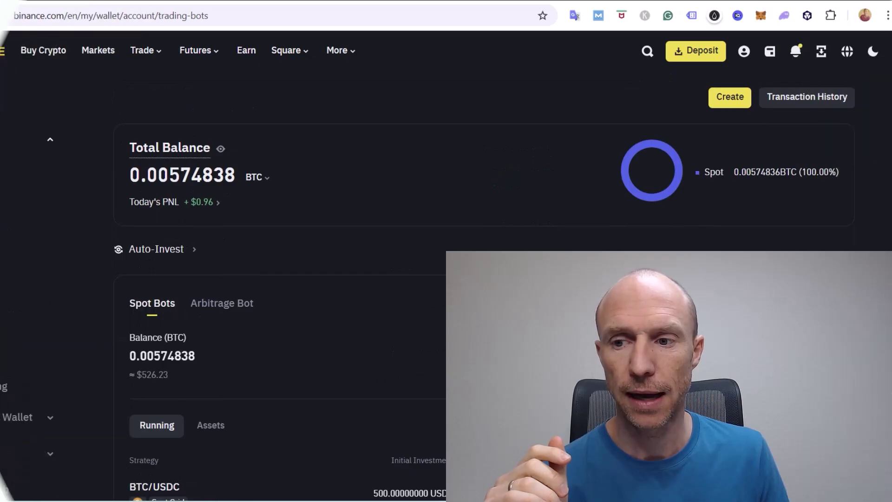
Open Trading Bots and expand More Bots to reveal every bot type, including Spot DCA.
{"action": "left_click", "coordinate": [727, 104]}
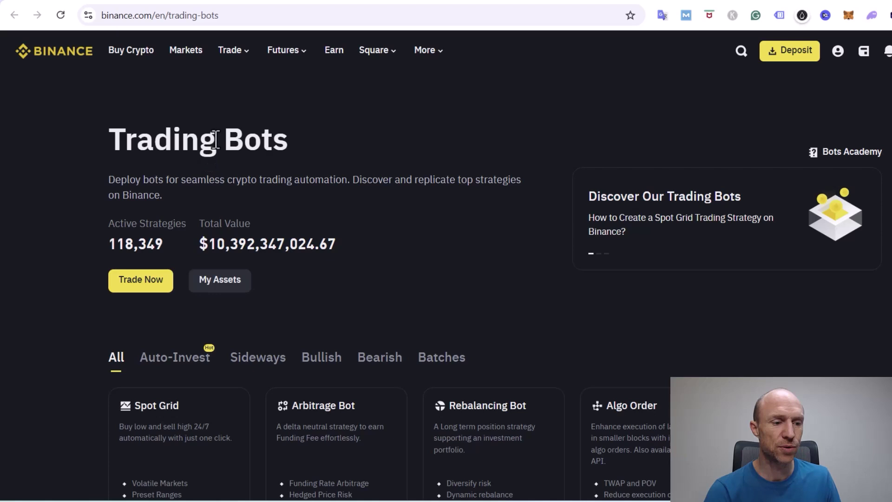
{"action": "scroll", "coordinate": [121, 200], "scroll_direction": "down", "scroll_amount": 3}
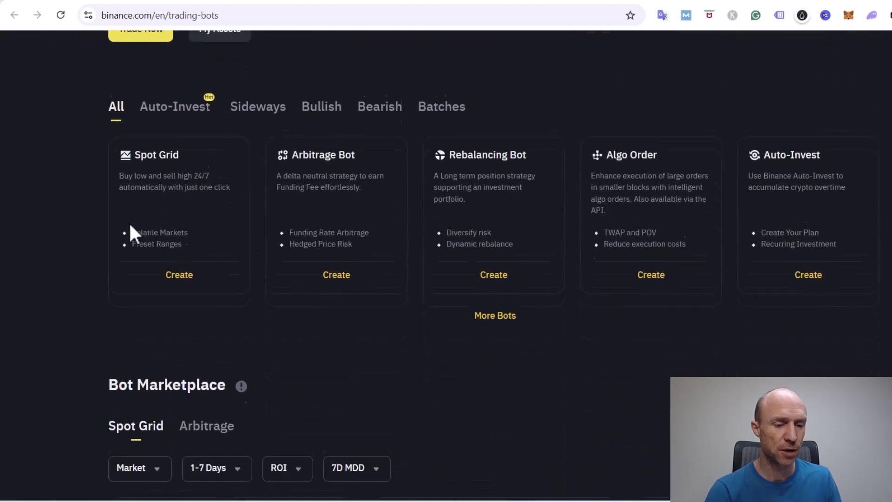
{"action": "left_click", "coordinate": [495, 308]}
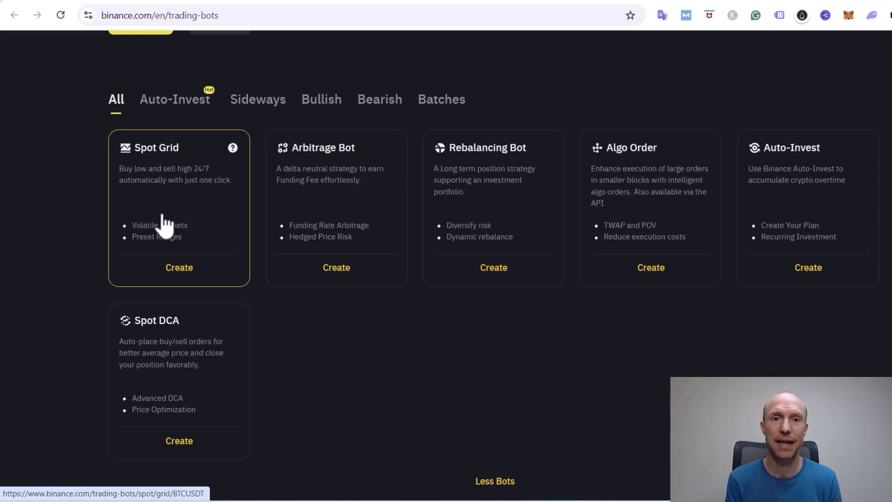
{"action": "mouse_move", "coordinate": [180, 208]}
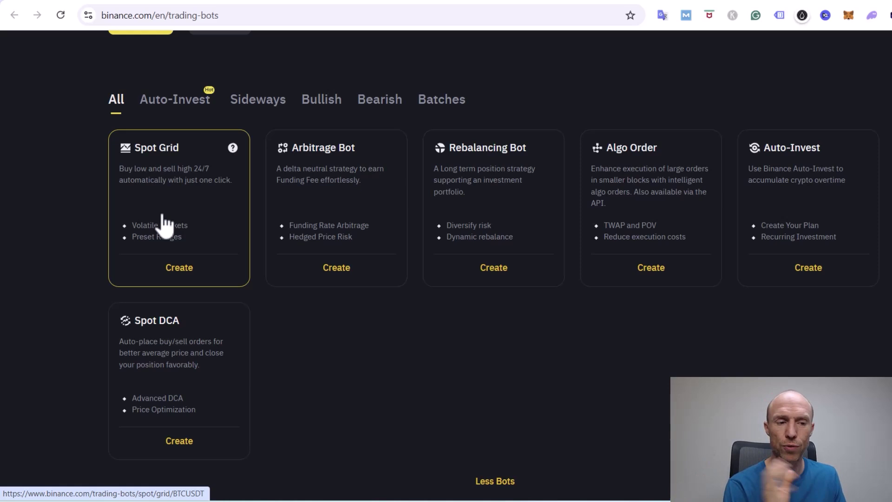
Start a BTC/USDT Spot Grid bot from its card and look over the setup page.
{"action": "left_click", "coordinate": [181, 274]}
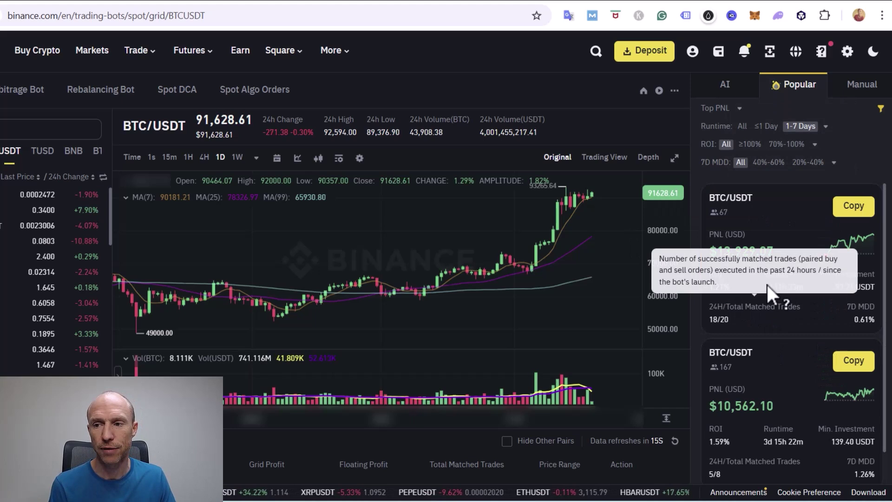
{"action": "scroll", "coordinate": [782, 218], "scroll_direction": "down", "scroll_amount": 2}
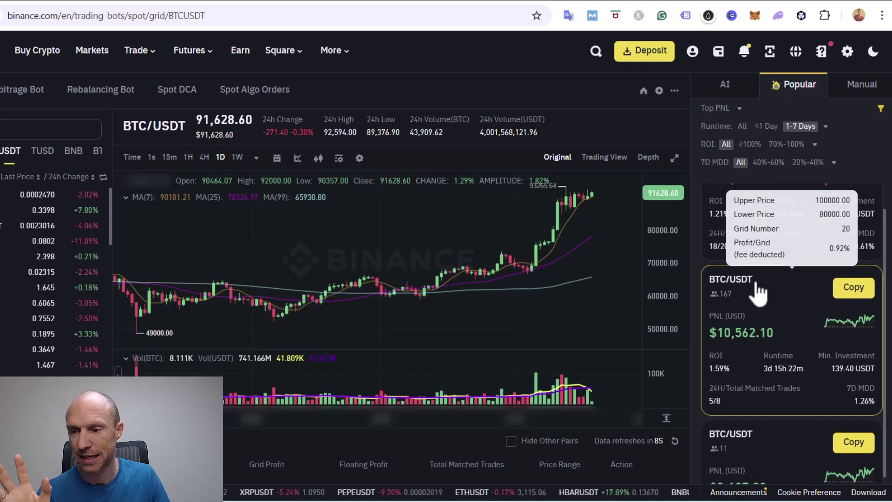
{"action": "scroll", "coordinate": [761, 316], "scroll_direction": "down", "scroll_amount": 3}
{"action": "scroll", "coordinate": [757, 309], "scroll_direction": "up", "scroll_amount": 3}
Switch to the Manual tab showing empty price range, grids and investment fields.
{"action": "left_click", "coordinate": [862, 84]}
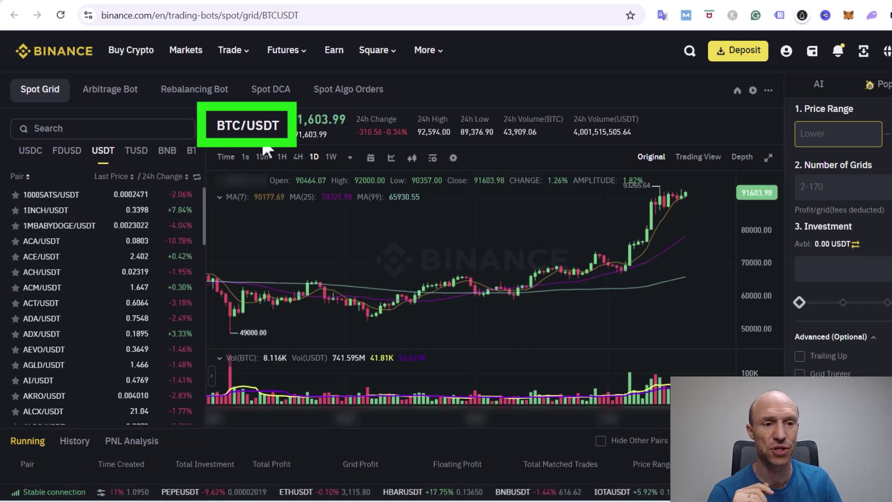
{"action": "scroll", "coordinate": [61, 270], "scroll_direction": "down", "scroll_amount": 3}
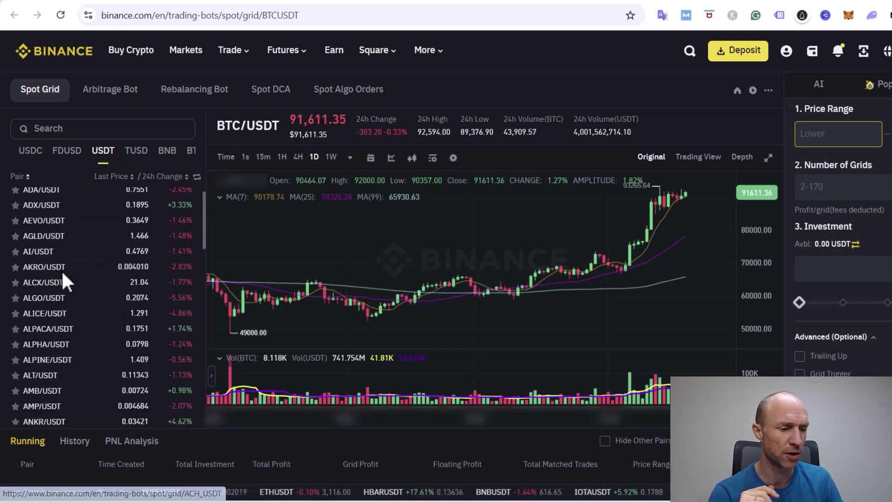
{"action": "scroll", "coordinate": [61, 269], "scroll_direction": "down", "scroll_amount": 1}
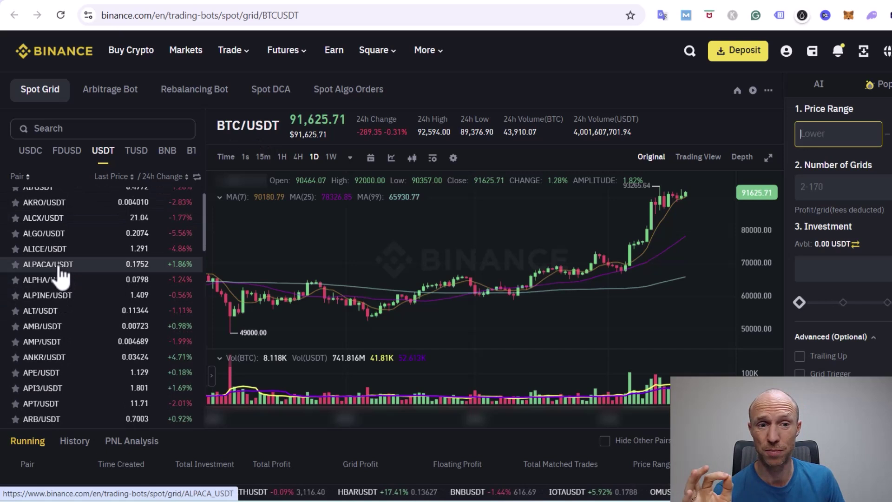
{"action": "scroll", "coordinate": [60, 272], "scroll_direction": "up", "scroll_amount": 2}
{"action": "scroll", "coordinate": [60, 272], "scroll_direction": "up", "scroll_amount": 2}
{"action": "scroll", "coordinate": [60, 272], "scroll_direction": "up", "scroll_amount": 1}
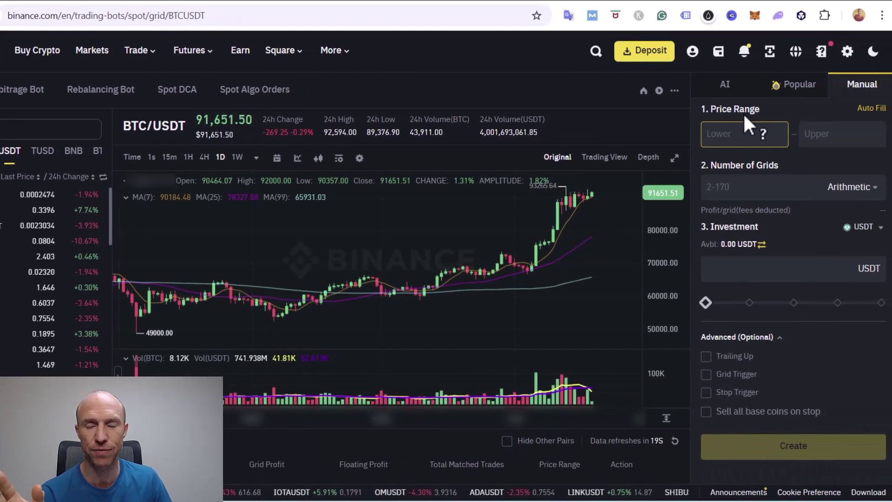
Enter a price range of 85,000–100,000 and 50 grids.
{"action": "left_click", "coordinate": [745, 139]}
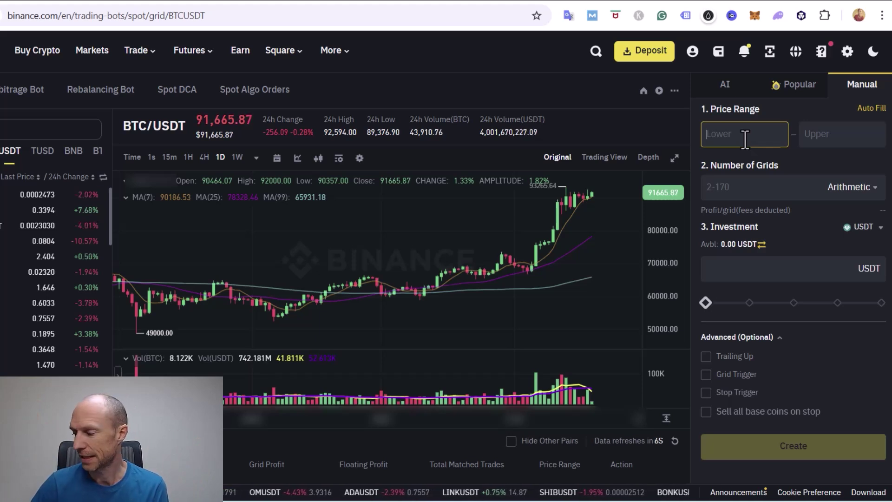
{"action": "type", "text": "85000"}
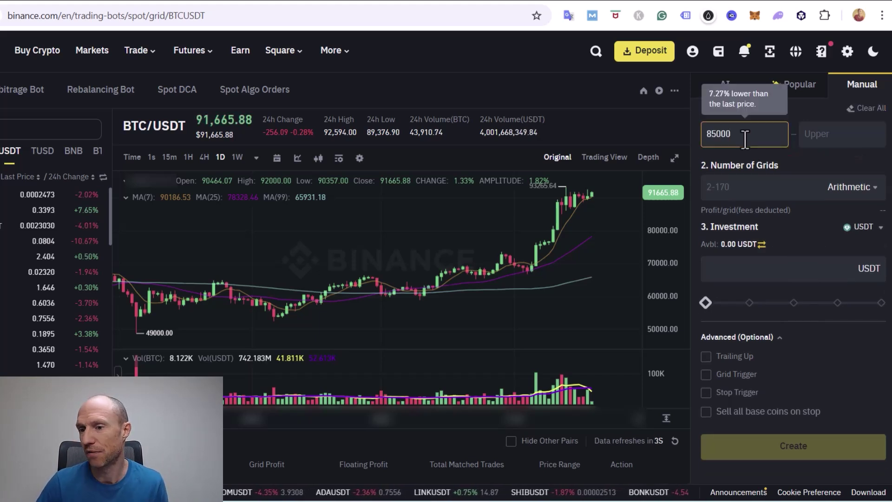
{"action": "left_click", "coordinate": [816, 134]}
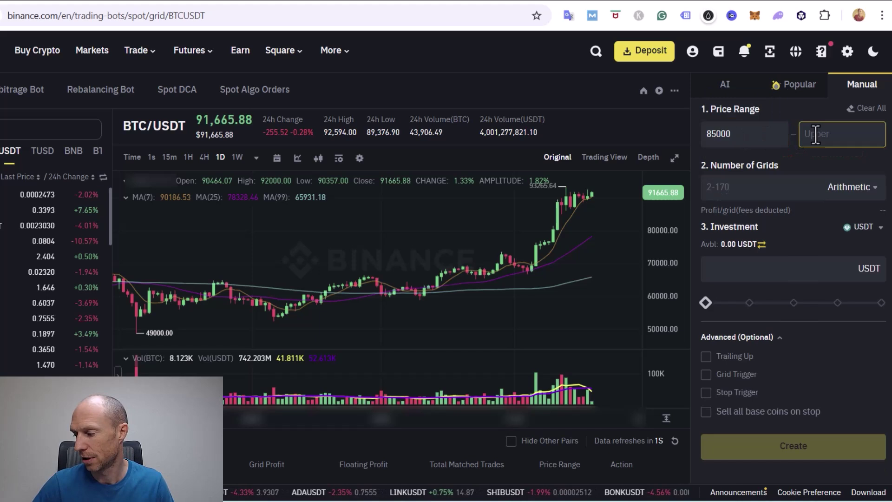
{"action": "type", "text": "100000"}
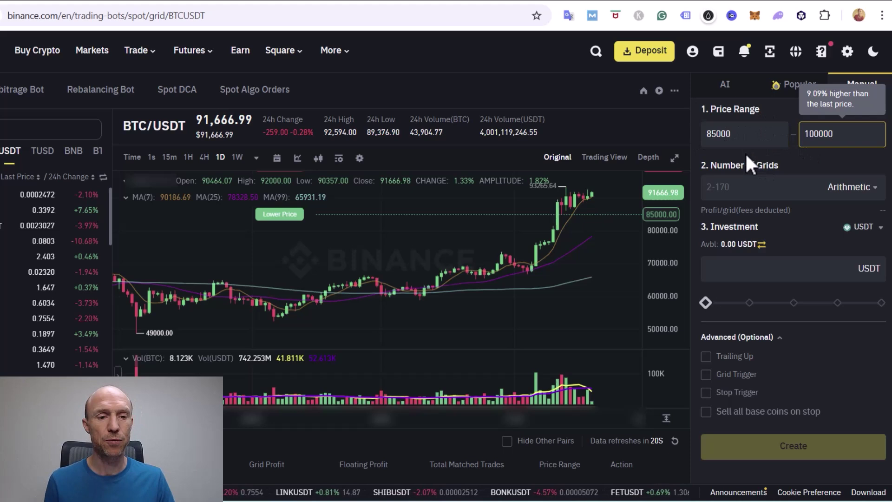
{"action": "left_click", "coordinate": [737, 190]}
{"action": "type", "text": "50"}
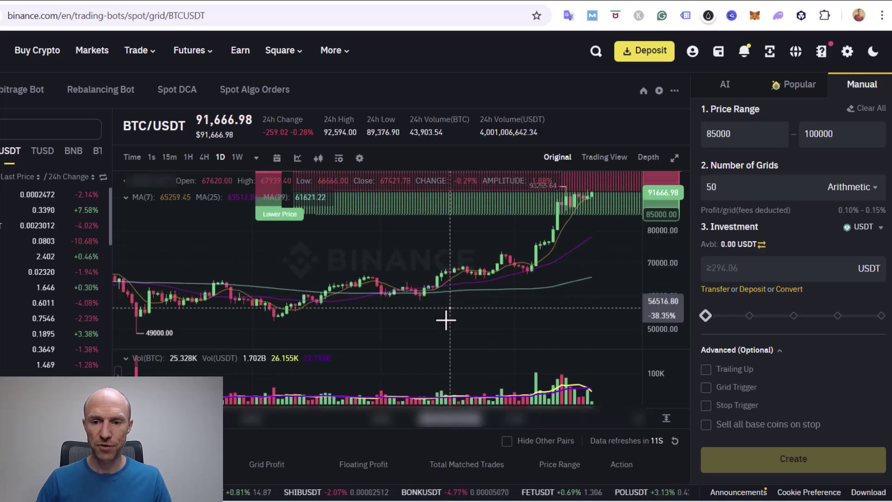
Compress, pan and zoom the chart so recent candles sit against the grid band.
{"action": "left_click_drag", "start_coordinate": [666, 278], "coordinate": [636, 293]}
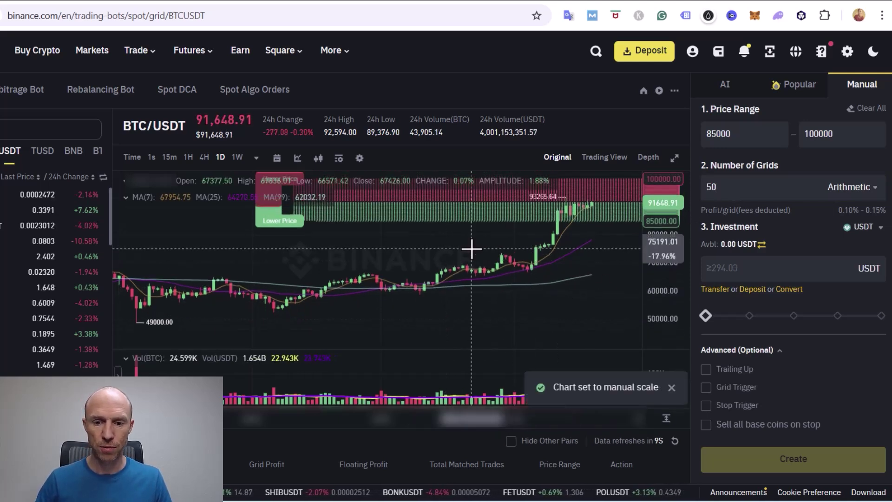
{"action": "left_click_drag", "start_coordinate": [472, 249], "coordinate": [398, 338]}
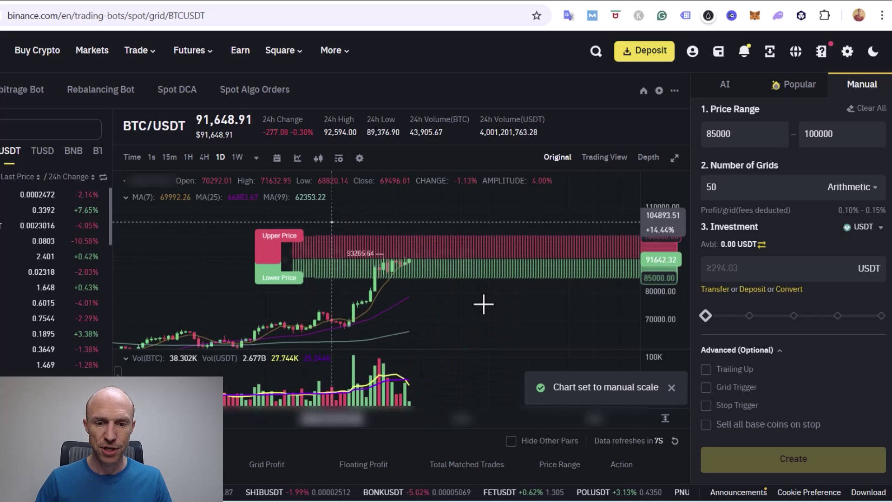
{"action": "scroll", "coordinate": [538, 335], "scroll_direction": "up", "scroll_amount": 3}
{"action": "scroll", "coordinate": [527, 321], "scroll_direction": "up", "scroll_amount": 3}
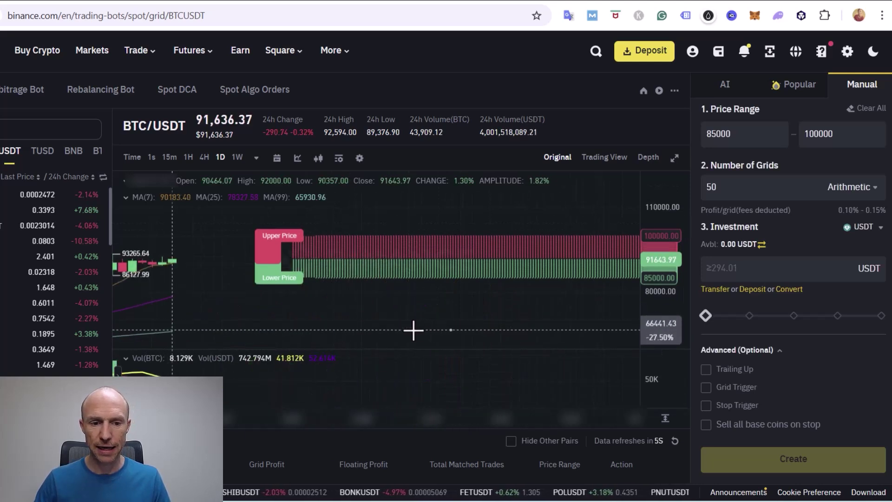
{"action": "scroll", "coordinate": [412, 328], "scroll_direction": "down", "scroll_amount": 2}
{"action": "scroll", "coordinate": [414, 299], "scroll_direction": "down", "scroll_amount": 2}
{"action": "scroll", "coordinate": [460, 256], "scroll_direction": "down", "scroll_amount": 2}
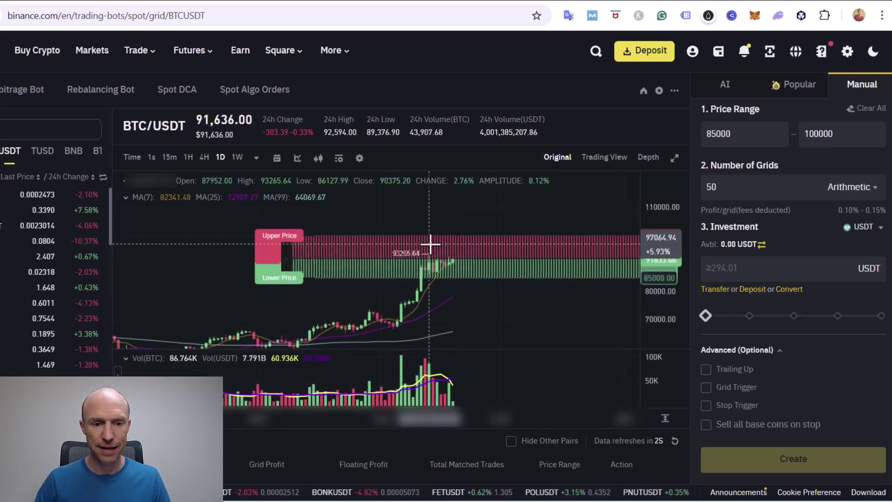
Try an investment amount in USDT, hitting an insufficient-balance warning with a 294.11 minimum.
{"action": "left_click", "coordinate": [730, 267]}
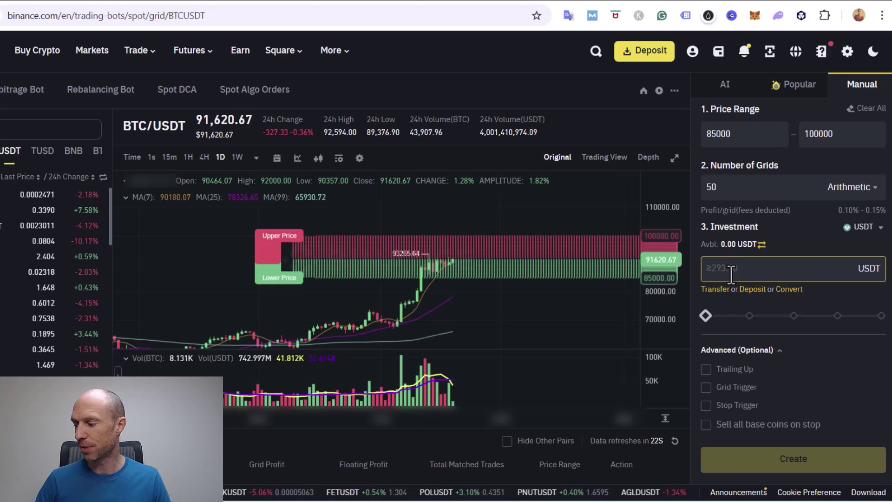
{"action": "type", "text": "300"}
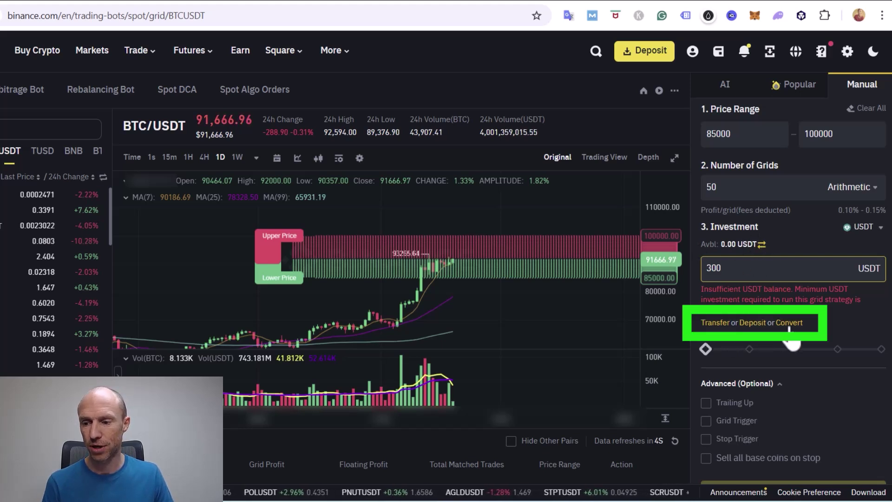
{"action": "left_click", "coordinate": [880, 228]}
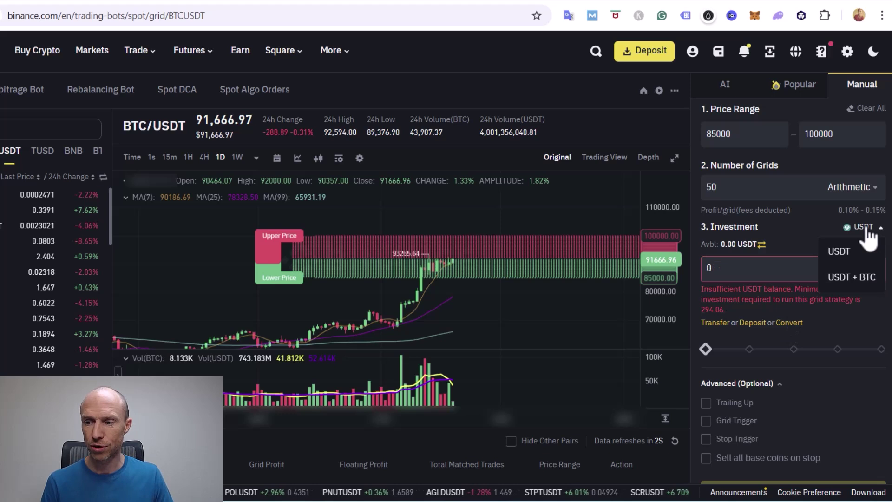
{"action": "left_click", "coordinate": [720, 274]}
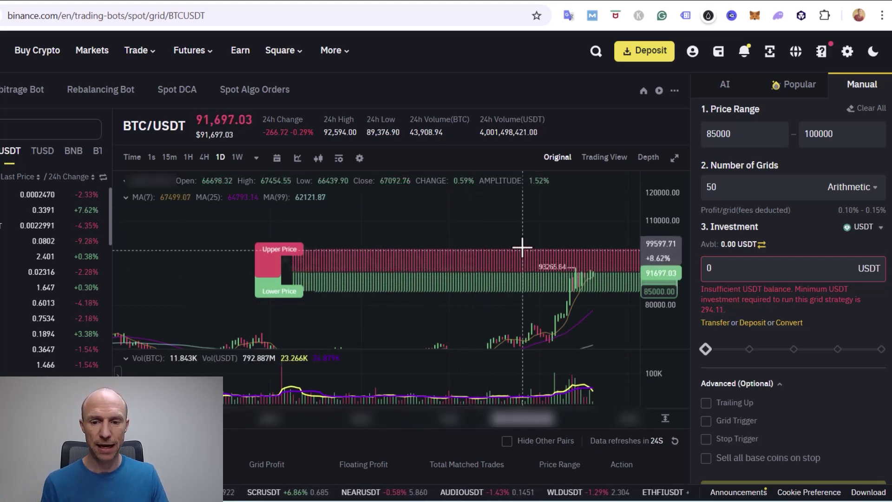
Enter 300 USDT as the grid investment.
{"action": "left_click", "coordinate": [708, 271]}
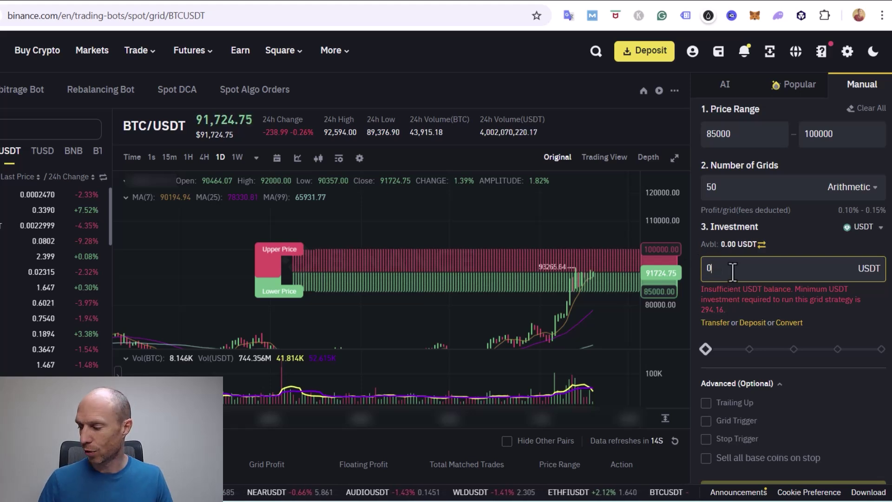
{"action": "type", "text": "300"}
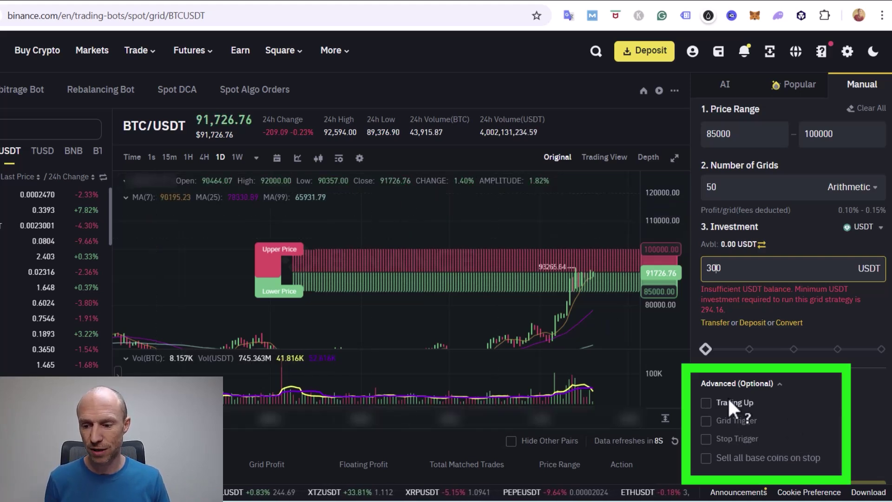
Enable Trailing Up, raising the minimum to 444.64 USDT, and select the 100000 upper price.
{"action": "left_click", "coordinate": [706, 403]}
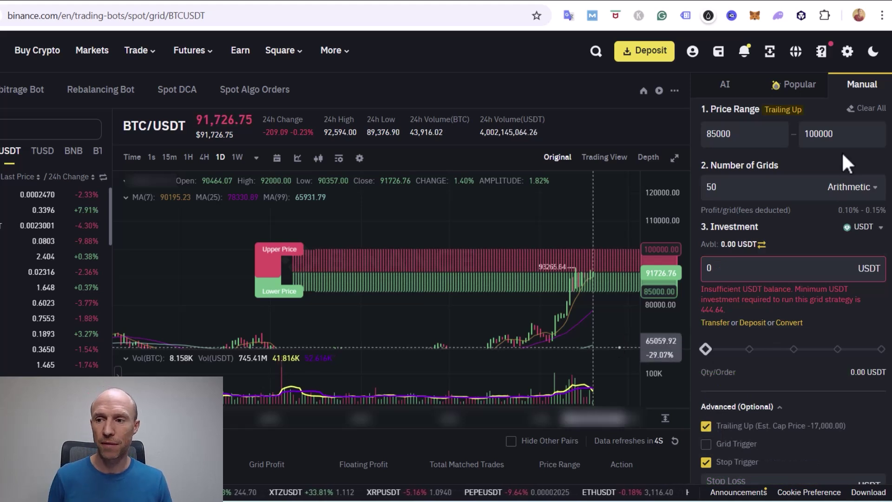
{"action": "left_click", "coordinate": [827, 134]}
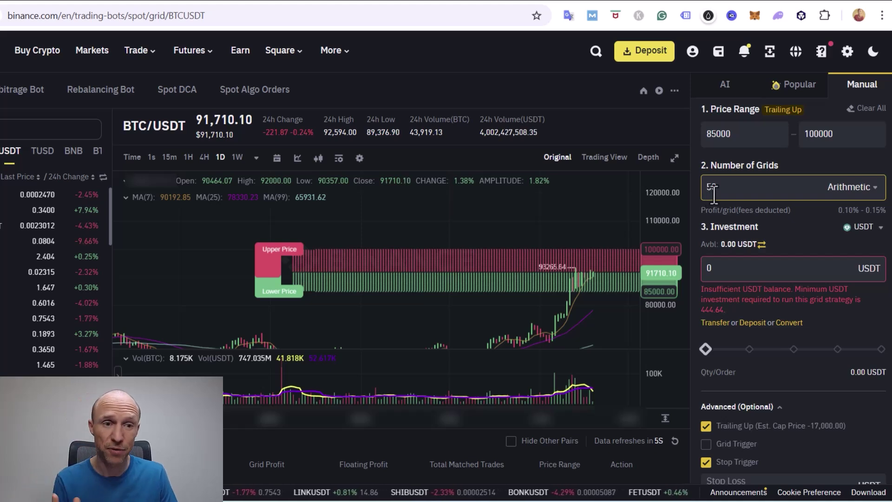
Show the Popular tab of copyable BTC/USDT grid bots.
{"action": "left_click", "coordinate": [797, 95]}
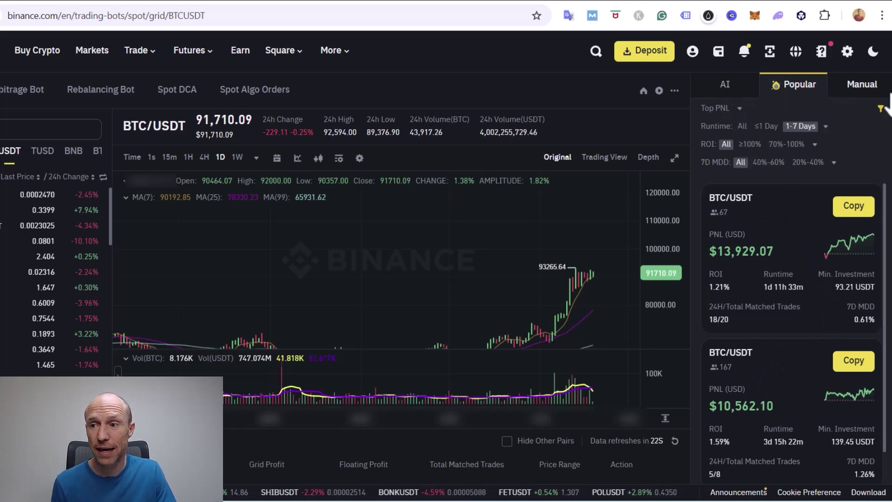
Go back to the Manual grid tab and scroll down the setup page.
{"action": "left_click", "coordinate": [863, 86]}
{"action": "scroll", "coordinate": [764, 298], "scroll_direction": "down", "scroll_amount": 2}
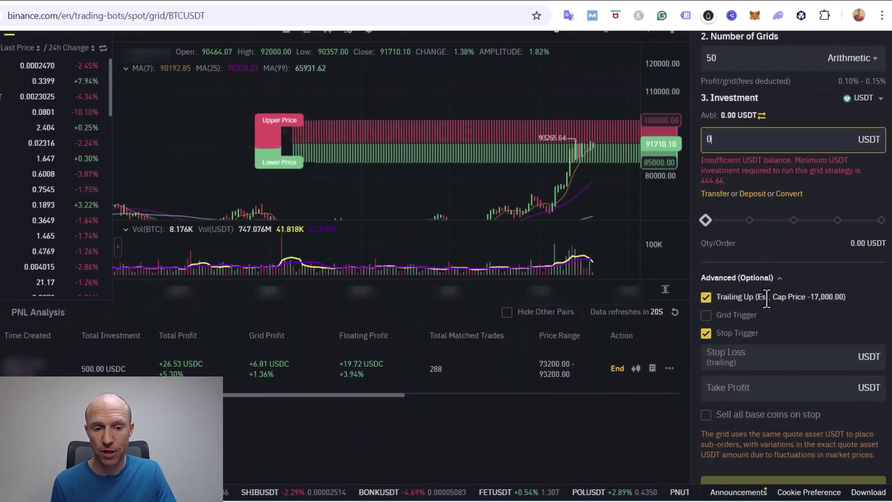
{"action": "scroll", "coordinate": [766, 298], "scroll_direction": "down", "scroll_amount": 2}
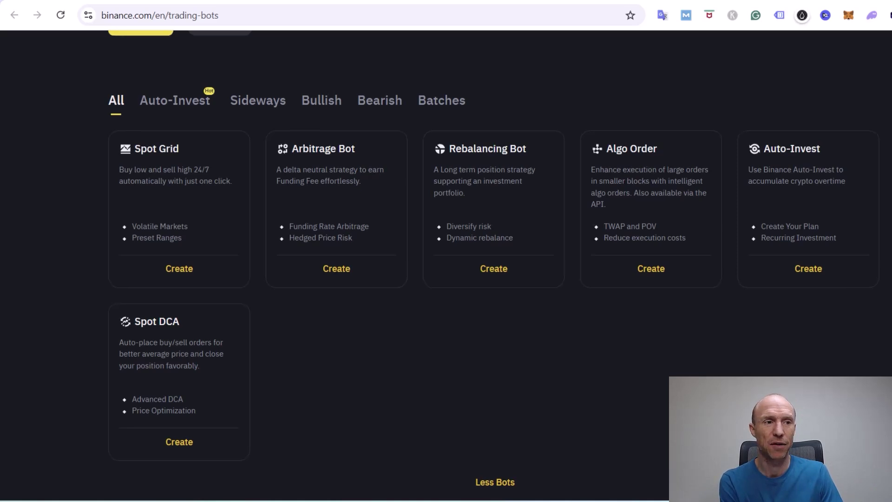
{"action": "scroll", "coordinate": [446, 251], "scroll_direction": "up", "scroll_amount": 1}
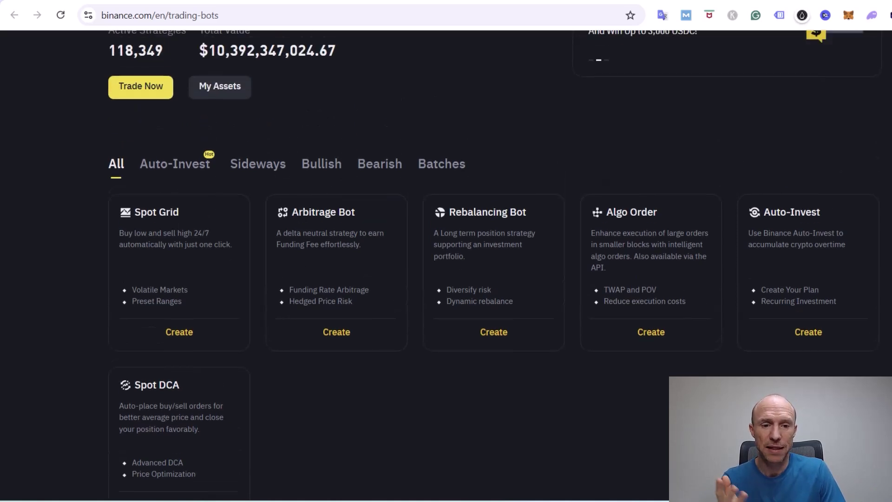